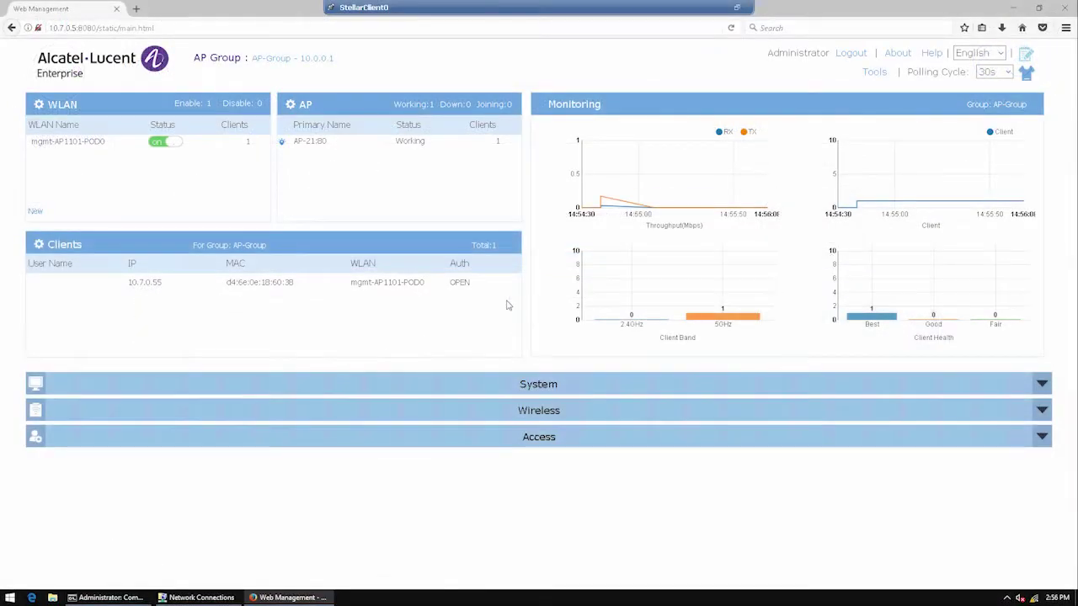
Create a new WLAN named han-ecp-test12 with Open security and Captive Portal set to Yes
click(36, 212)
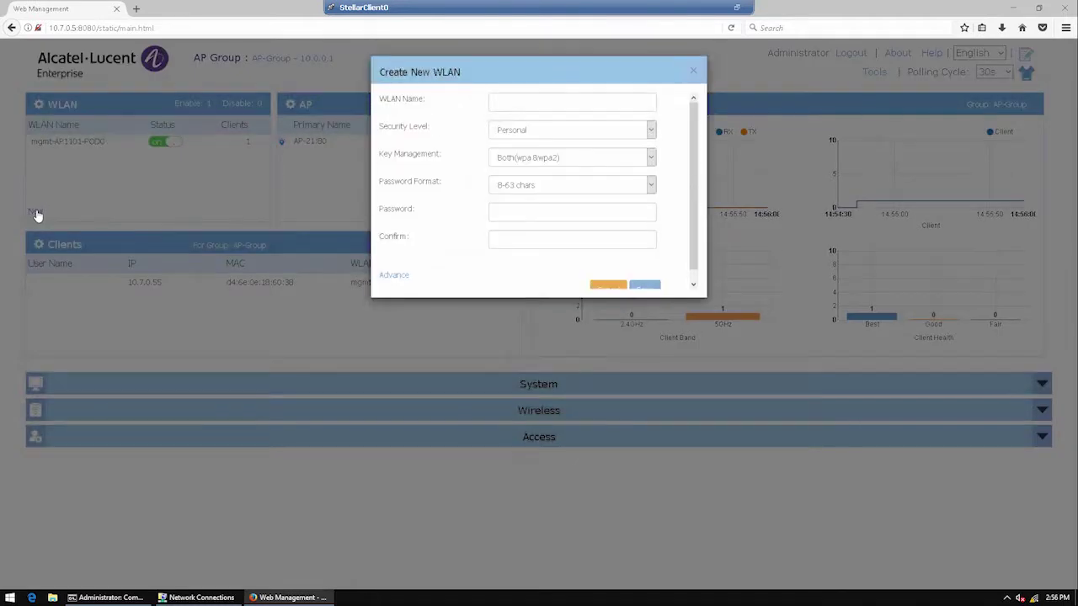
click(532, 102)
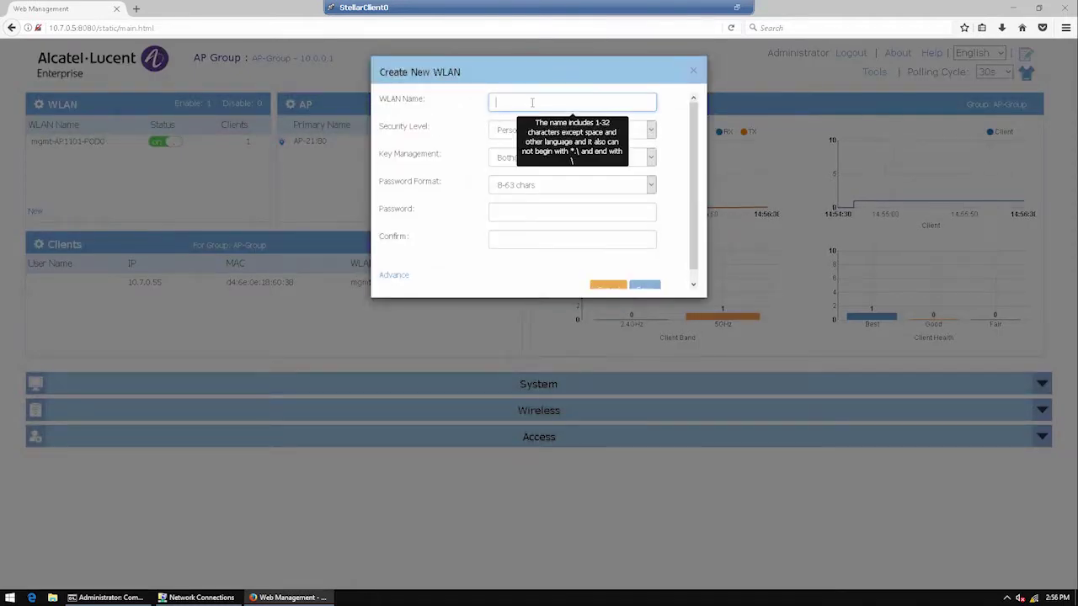
text(han-ecp-test12)
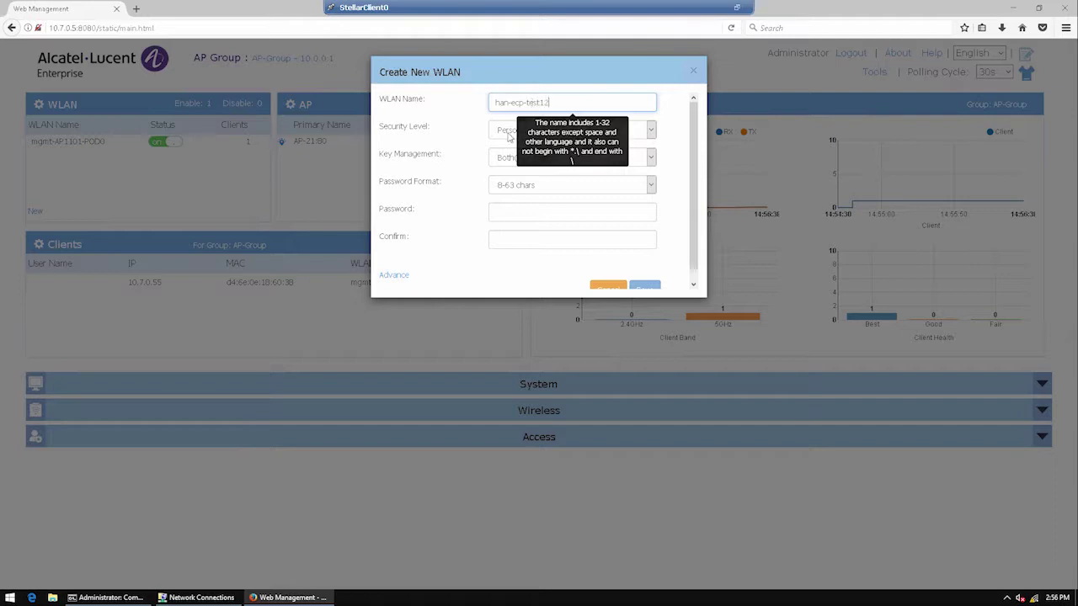
click(505, 135)
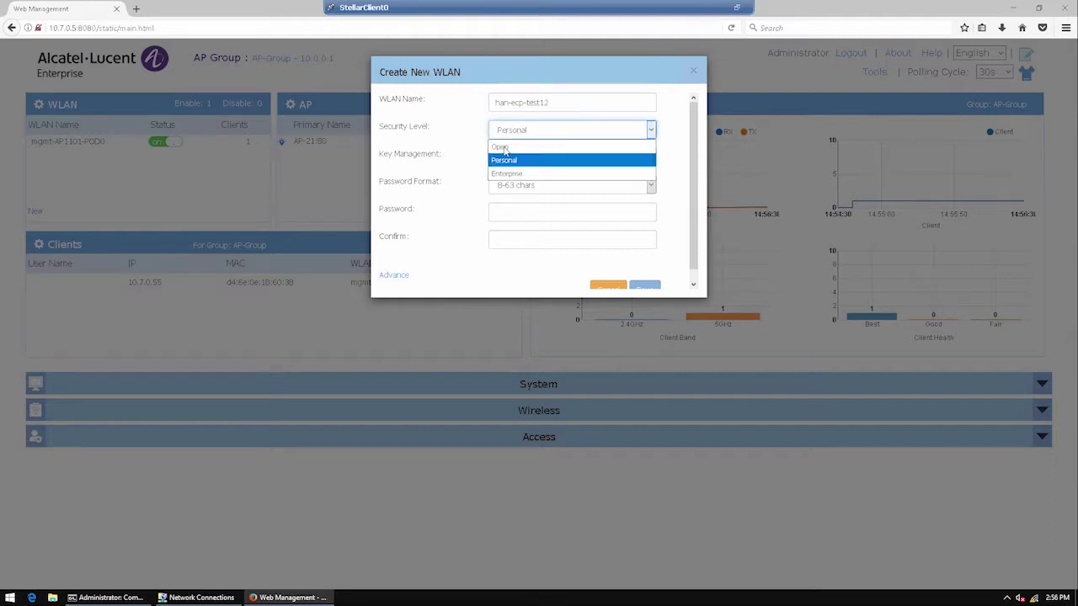
click(504, 148)
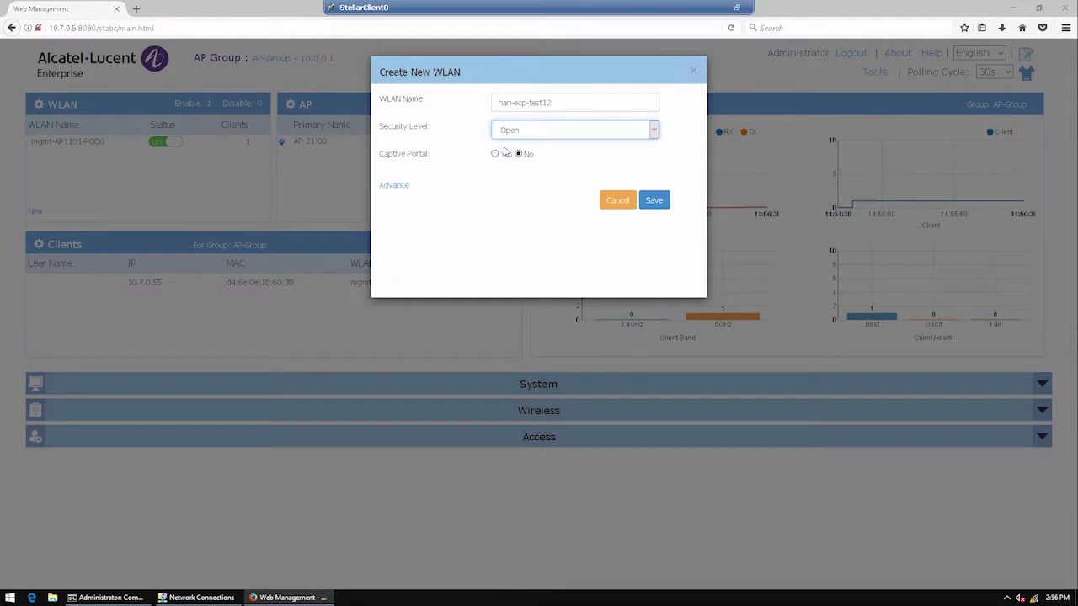
click(495, 156)
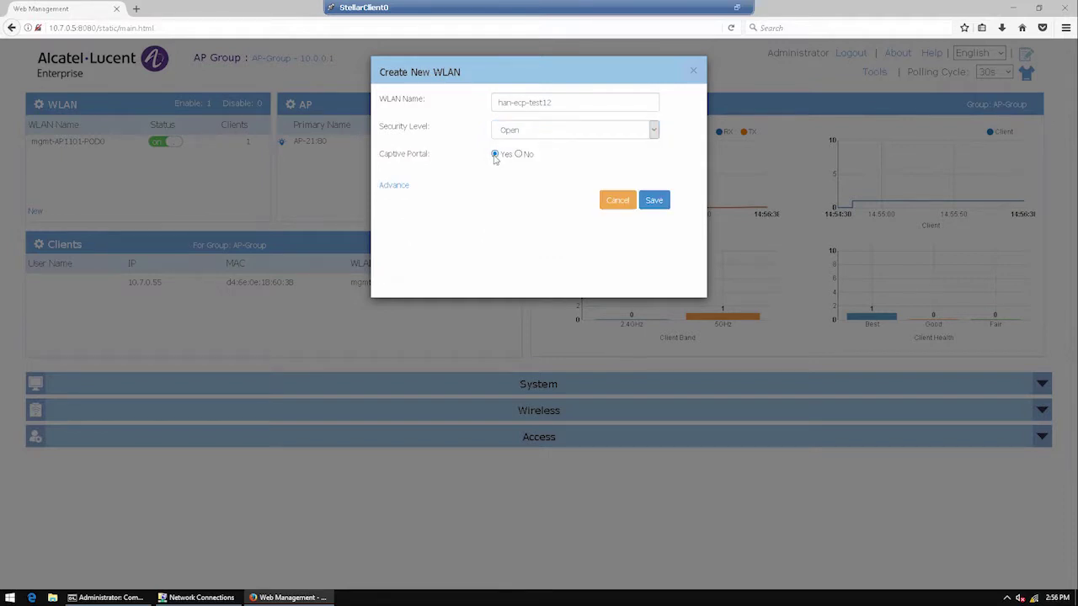
In the advanced settings, enable MAC authentication against server 80.58.201.230
click(394, 186)
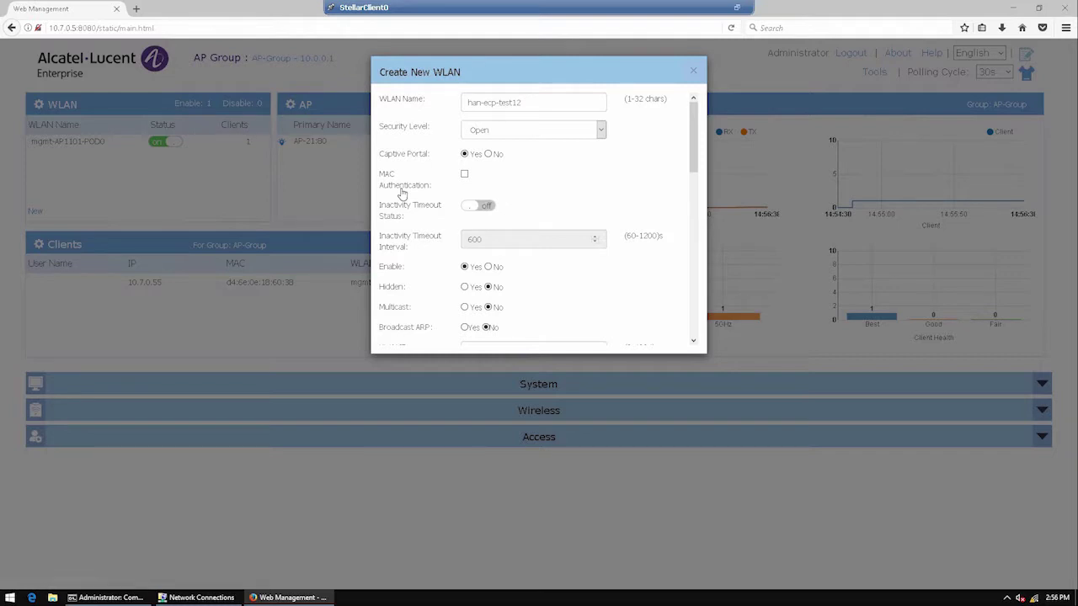
click(464, 176)
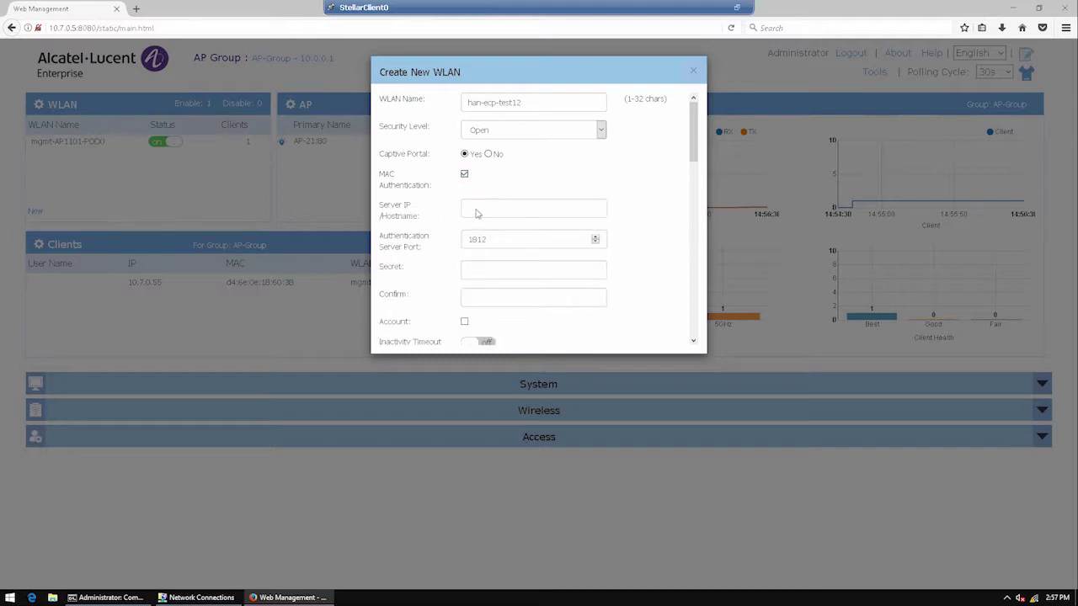
click(476, 209)
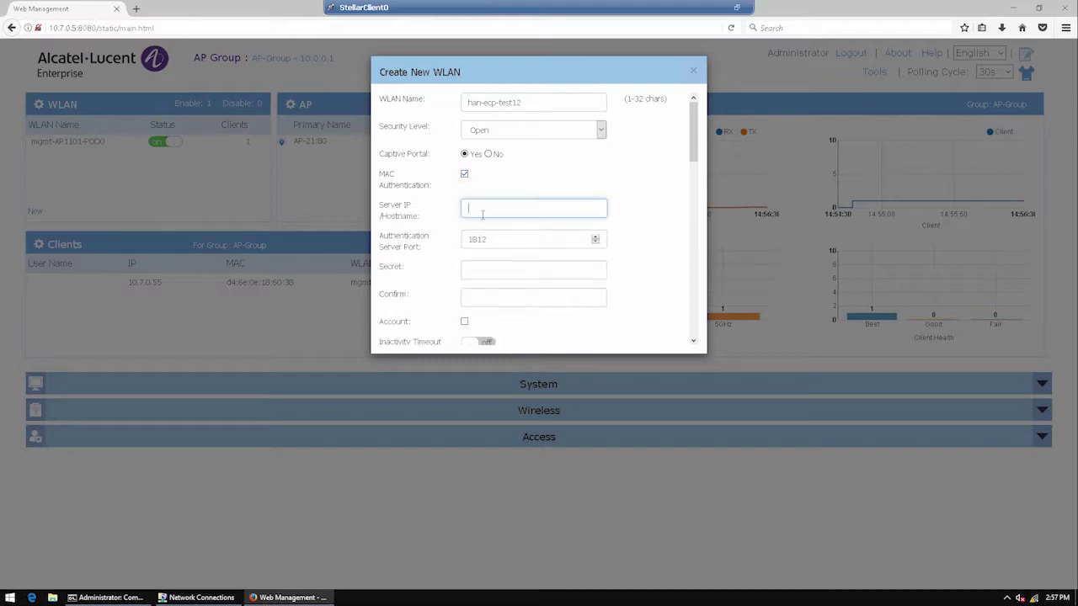
text(80)
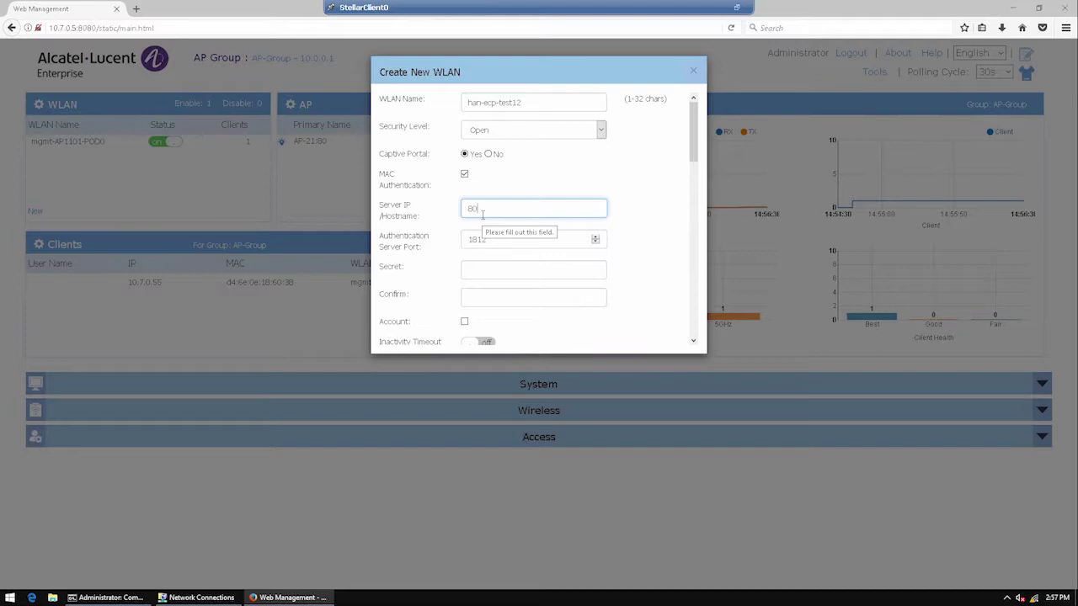
text(.58.201.230)
Enter and confirm the shared secret, then enable accounting for the authentication server
click(477, 272)
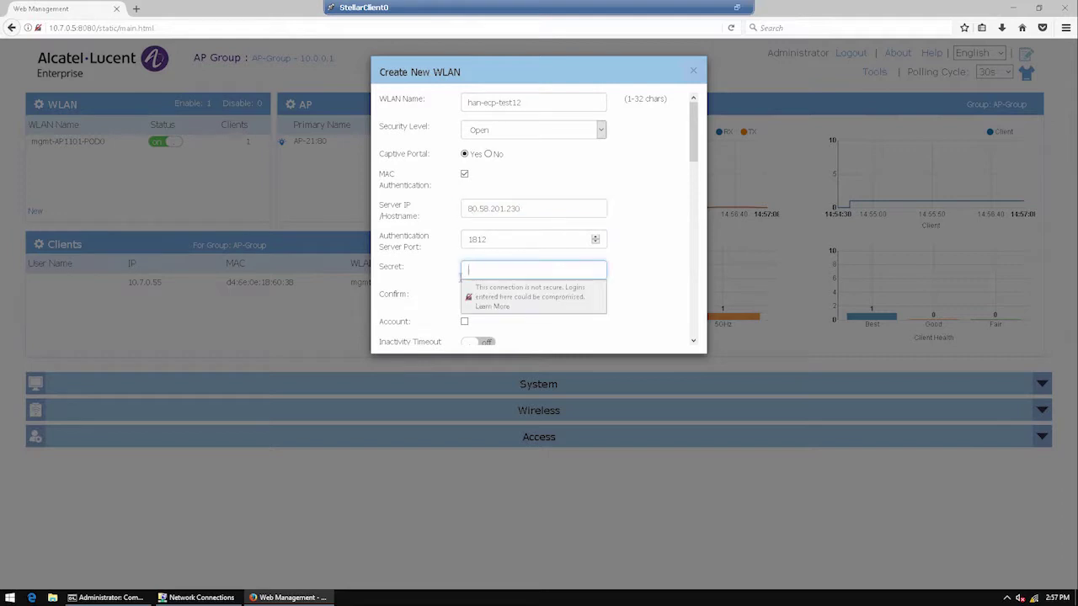
text(*********)
key(Tab)
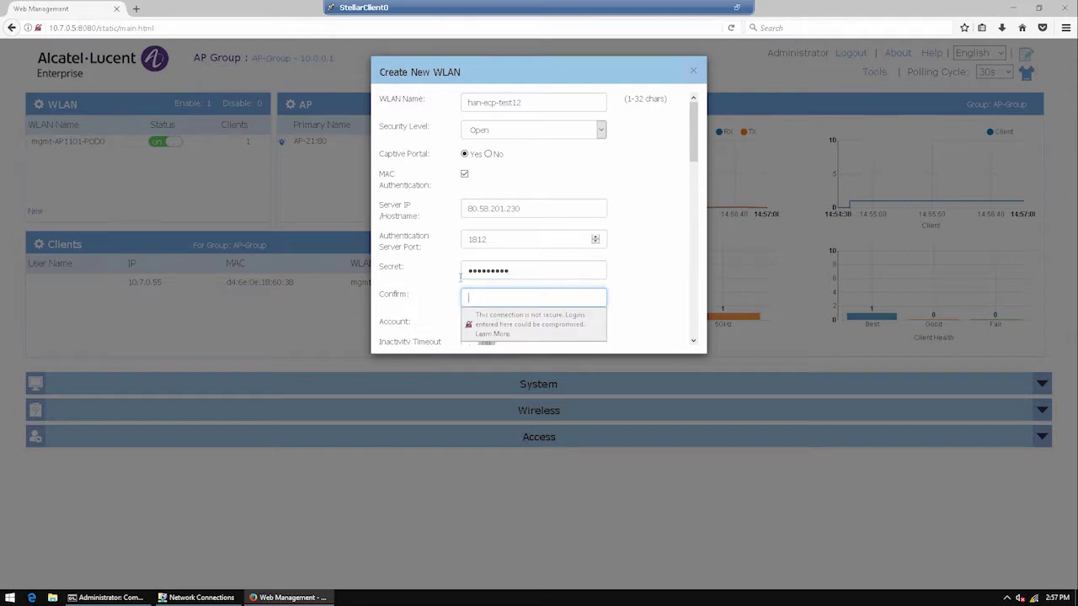
text(******)
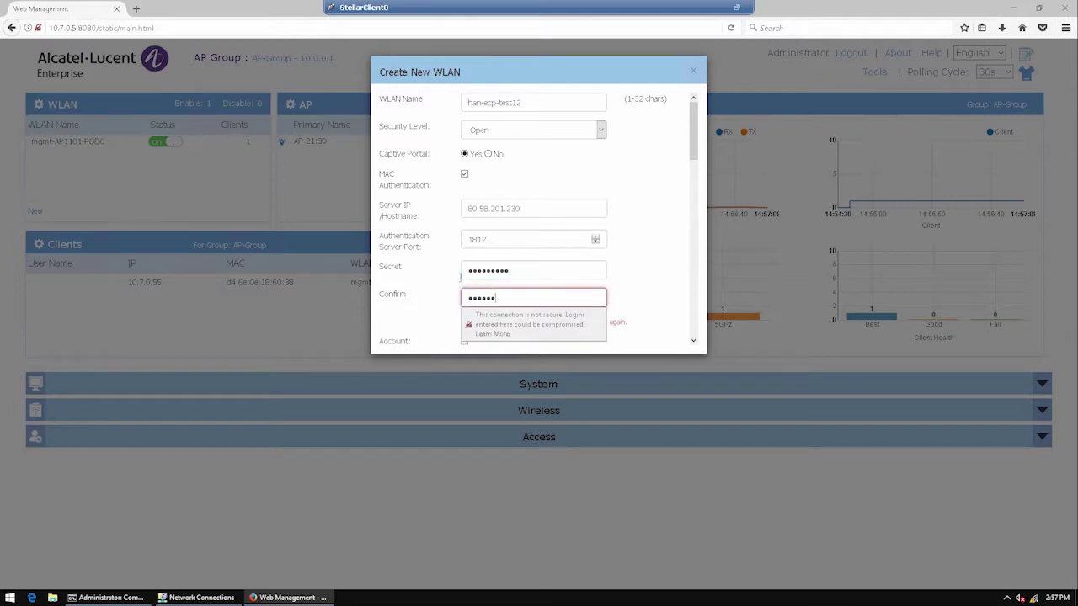
text(***)
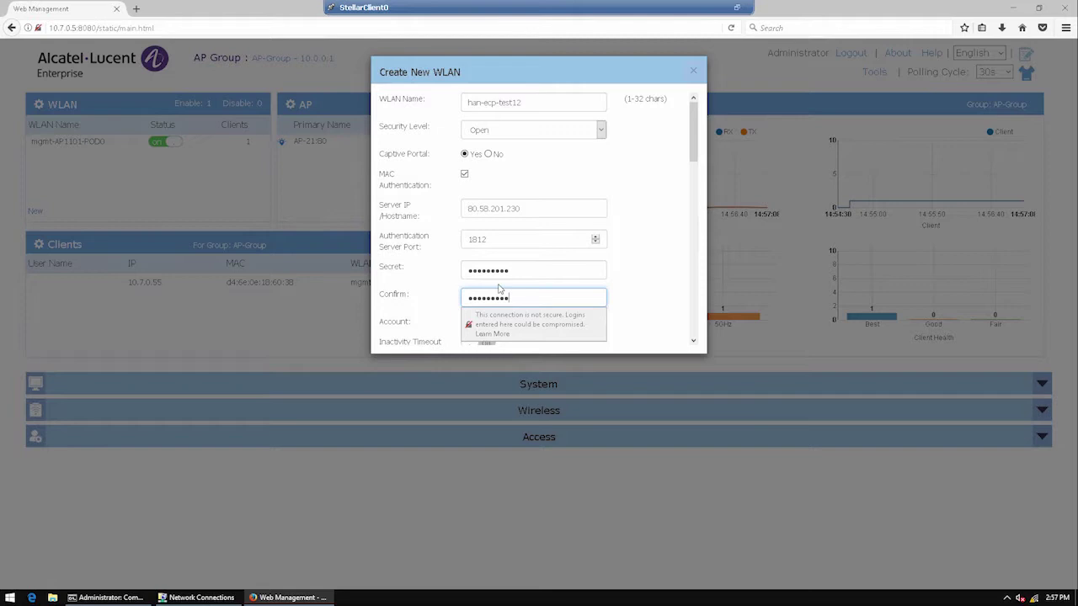
click(642, 298)
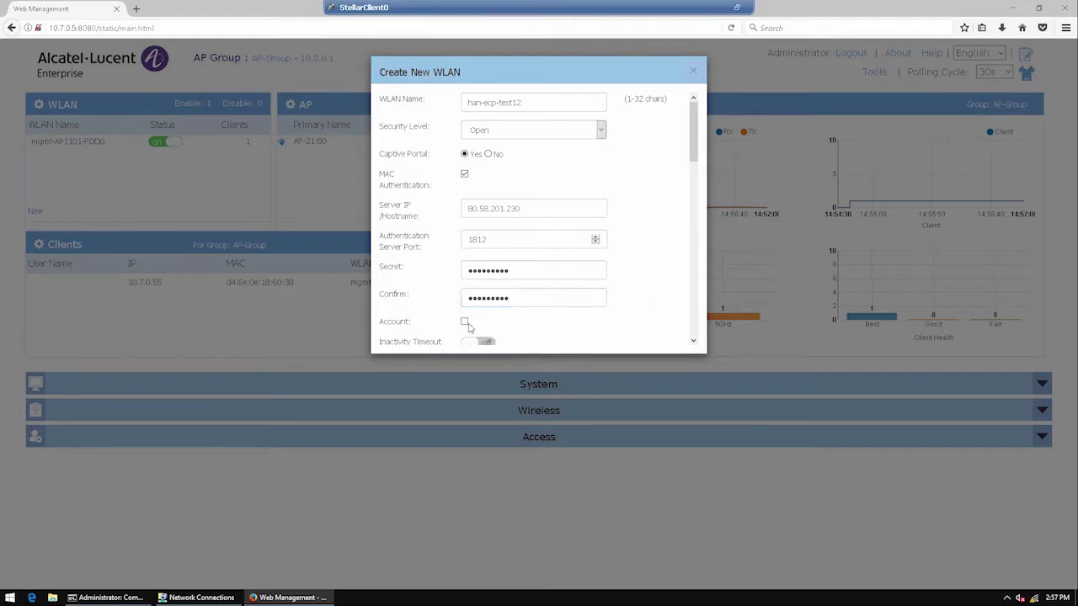
click(465, 323)
scroll(696, 153, down, 3)
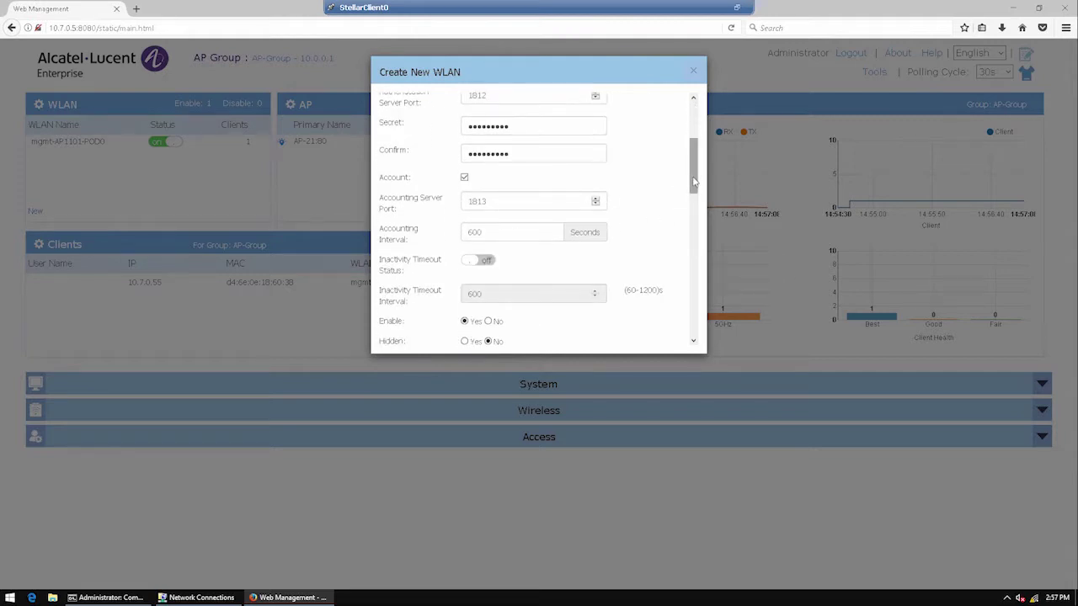
scroll(689, 235, down, 1)
scroll(689, 235, down, 10)
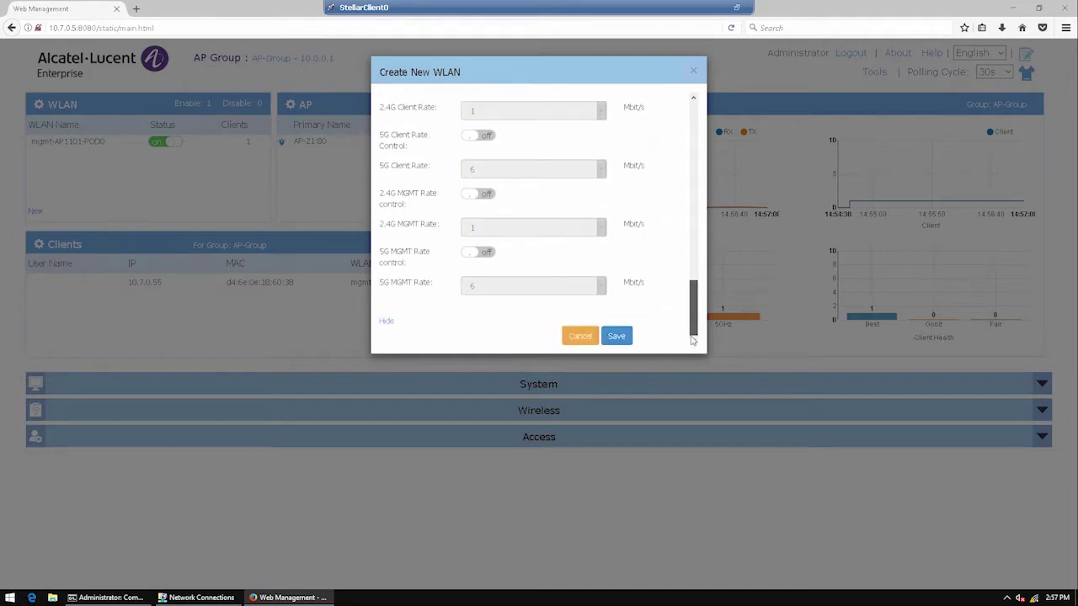
Save han-ecp-test12 without storing the browser login, then expand the Access section
click(614, 336)
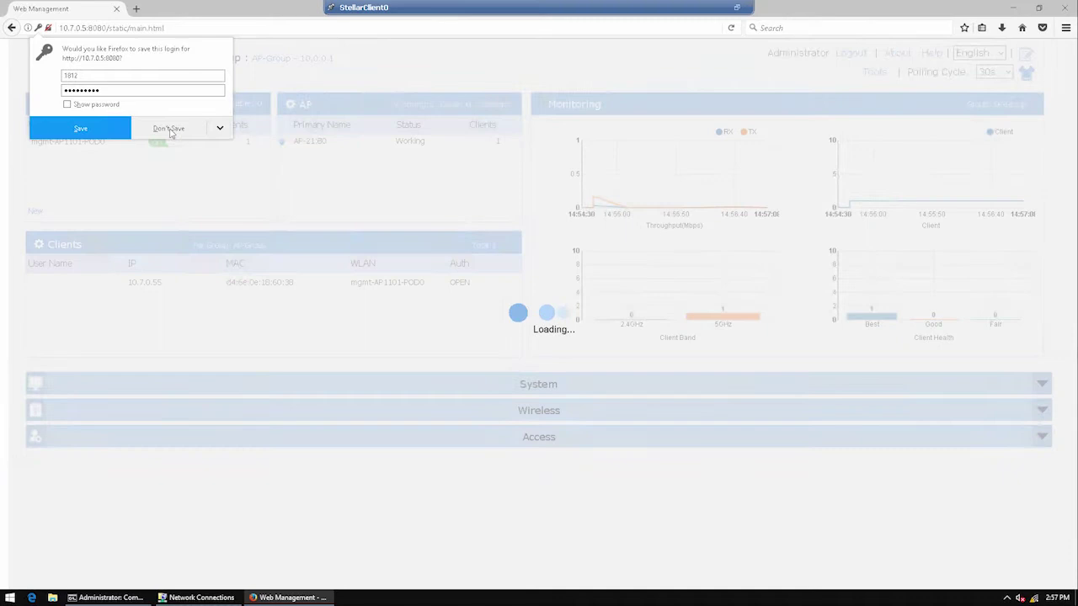
click(168, 129)
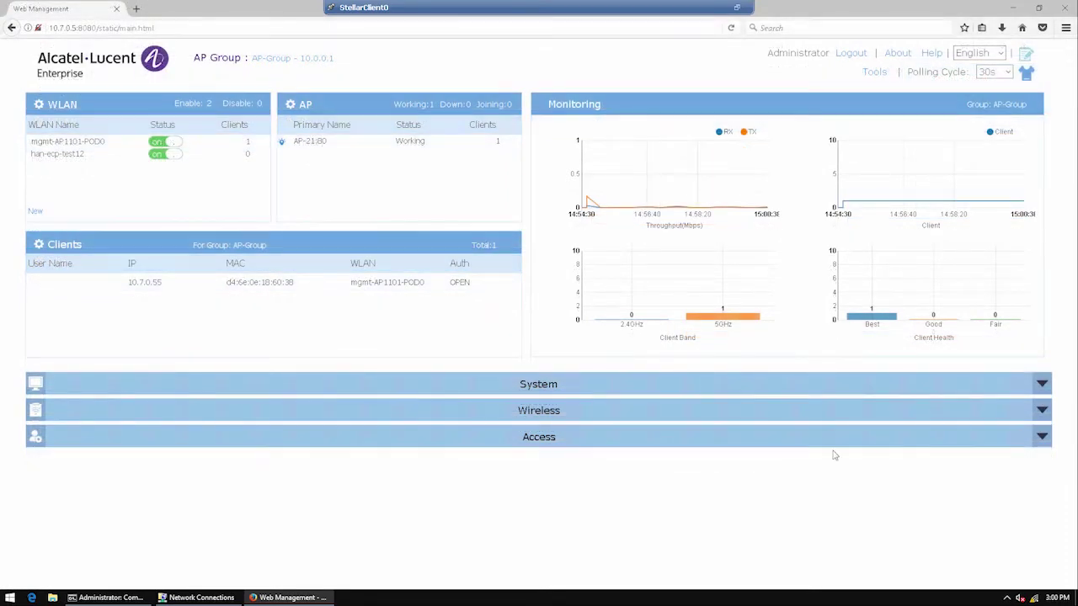
click(1045, 439)
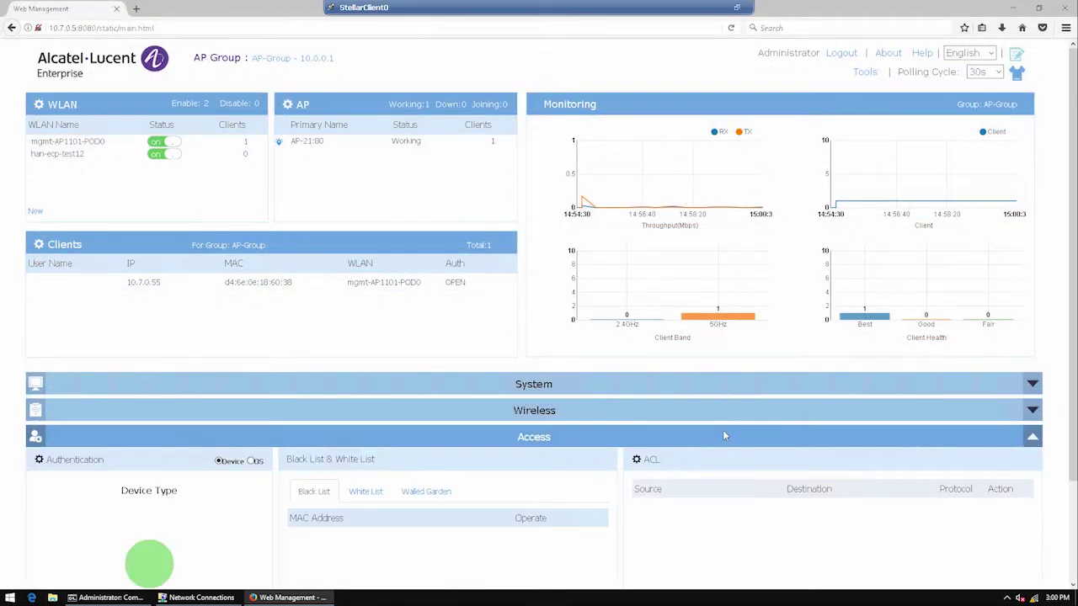
Enable HTTPS and an external captive portal at wifi.n2s.es with redirect URL /login/hotspot/ale
click(71, 463)
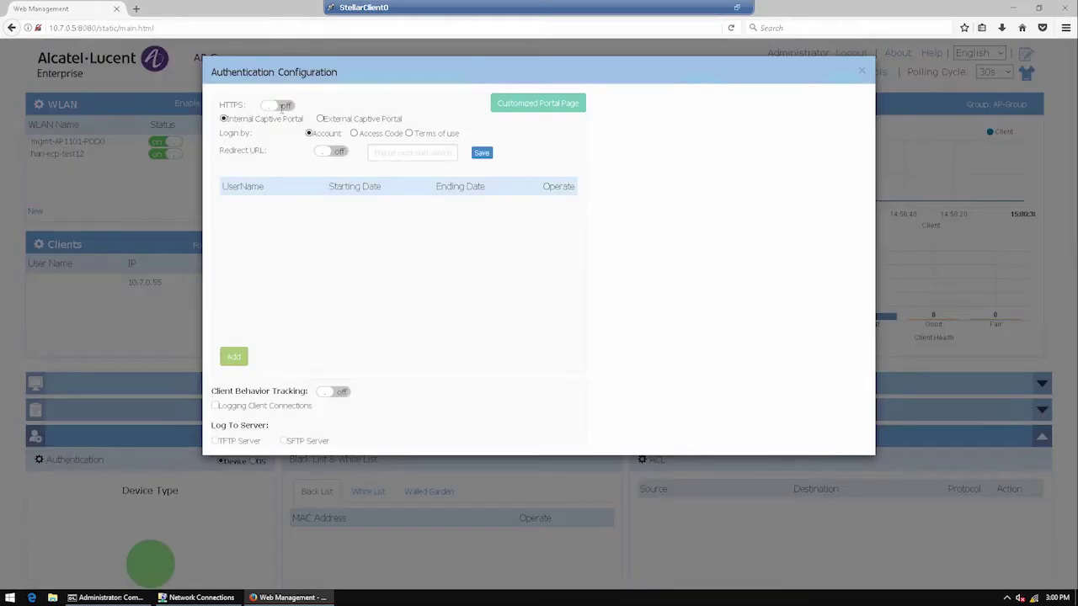
click(281, 109)
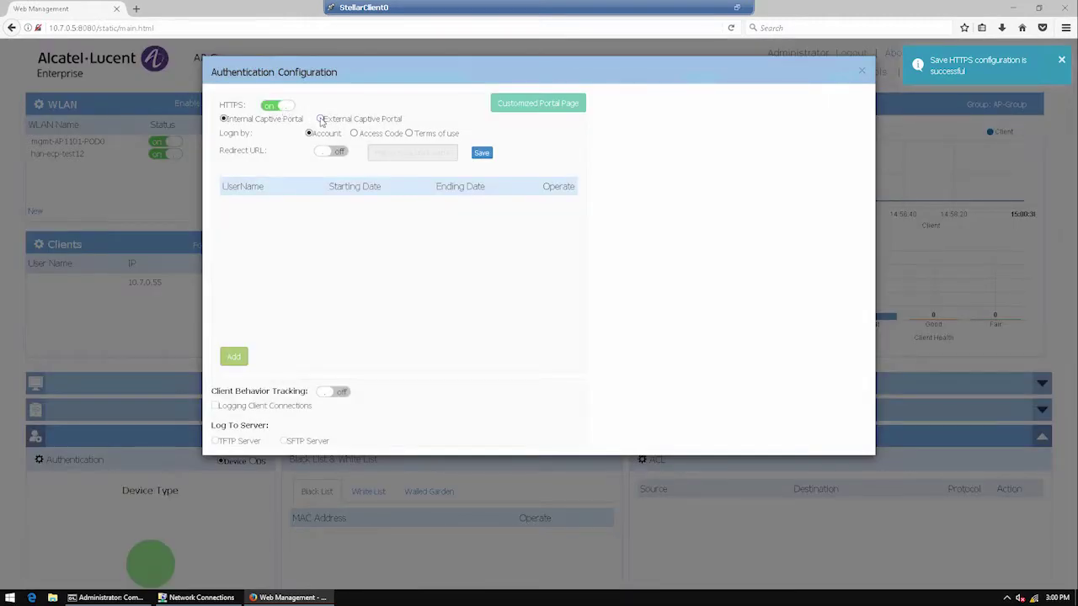
click(320, 120)
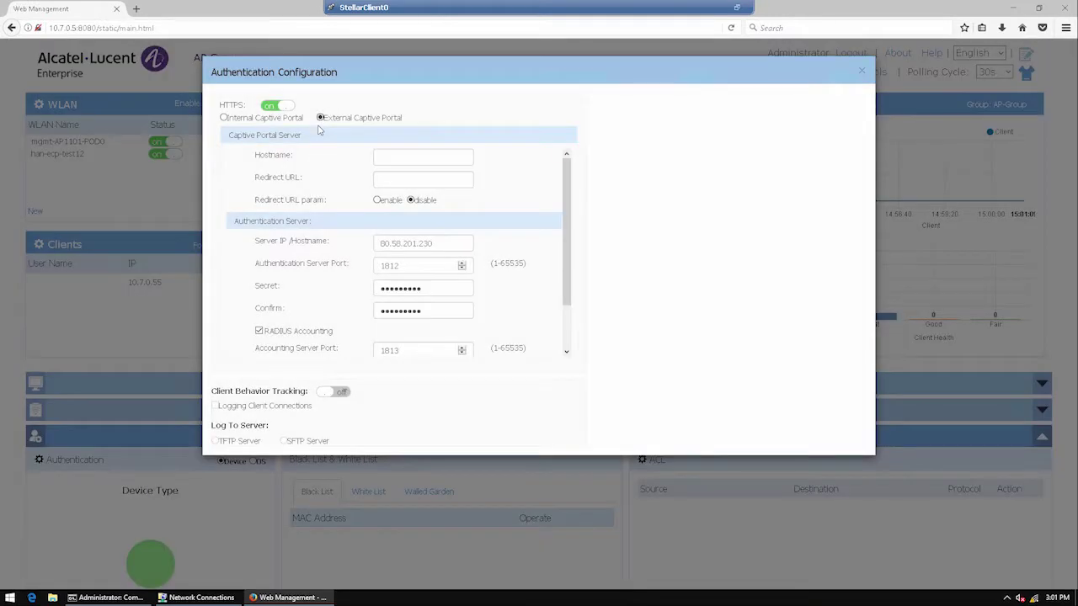
click(400, 155)
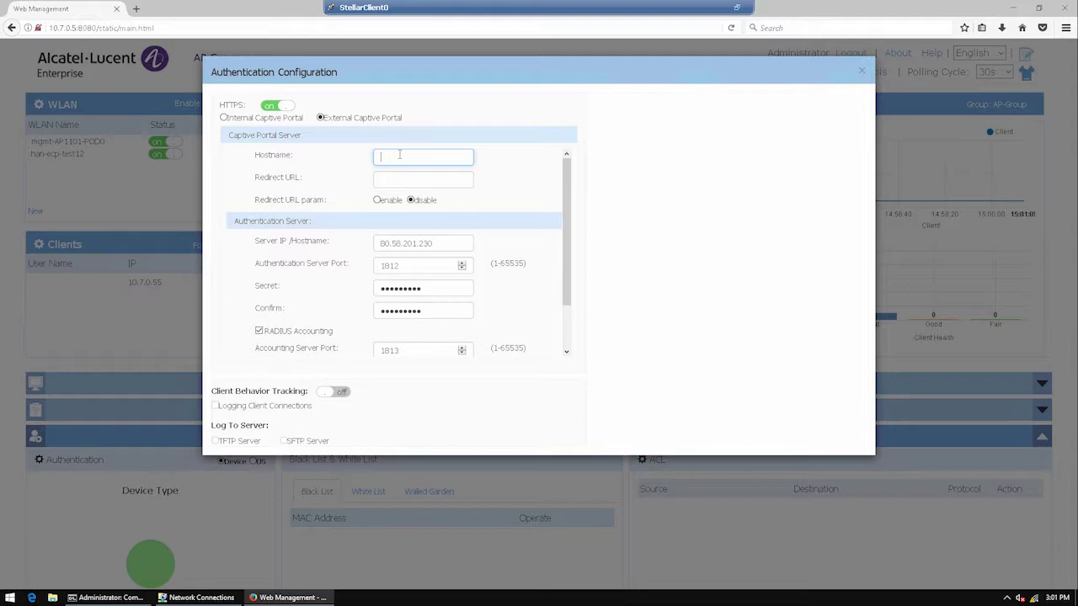
text(wifi.nas.es)
click(394, 179)
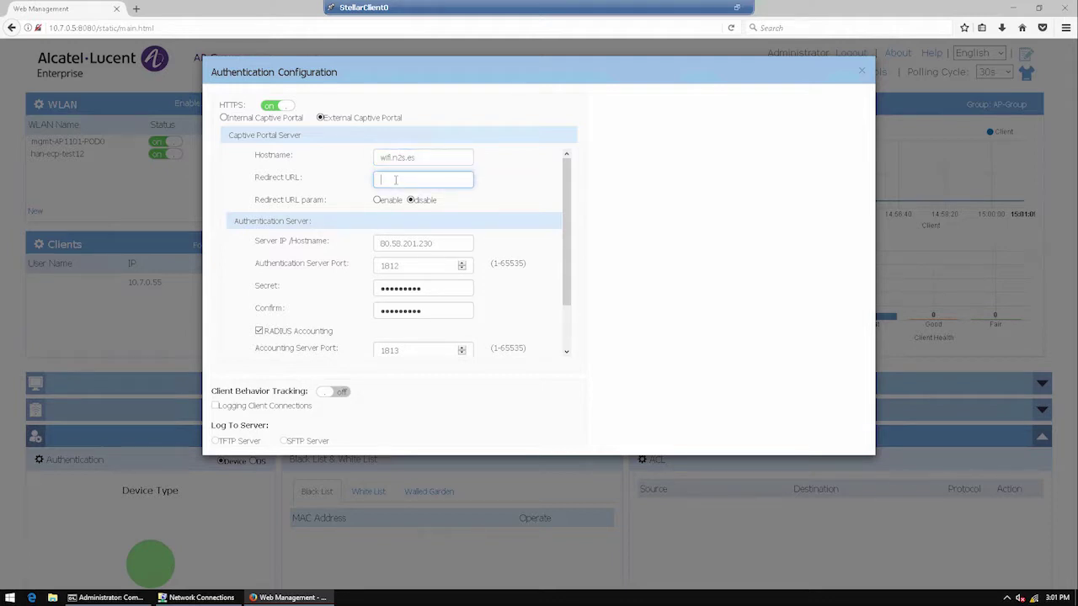
text(/login/hotspot/ale)
Leave the redirect URL parameter disabled and re-enter the RADIUS shared secret and its confirmation
click(377, 201)
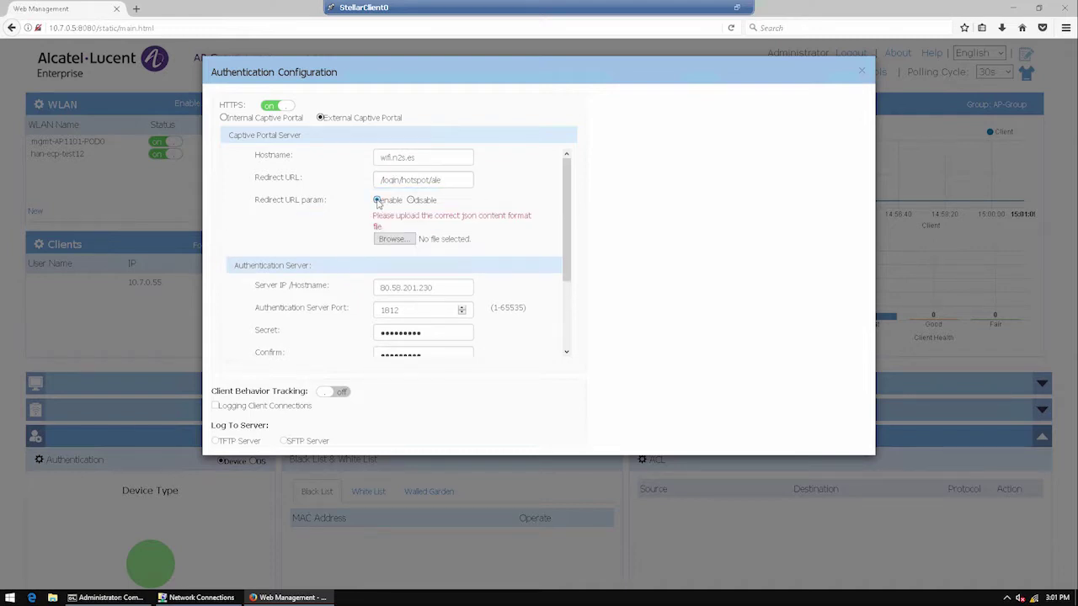
click(411, 201)
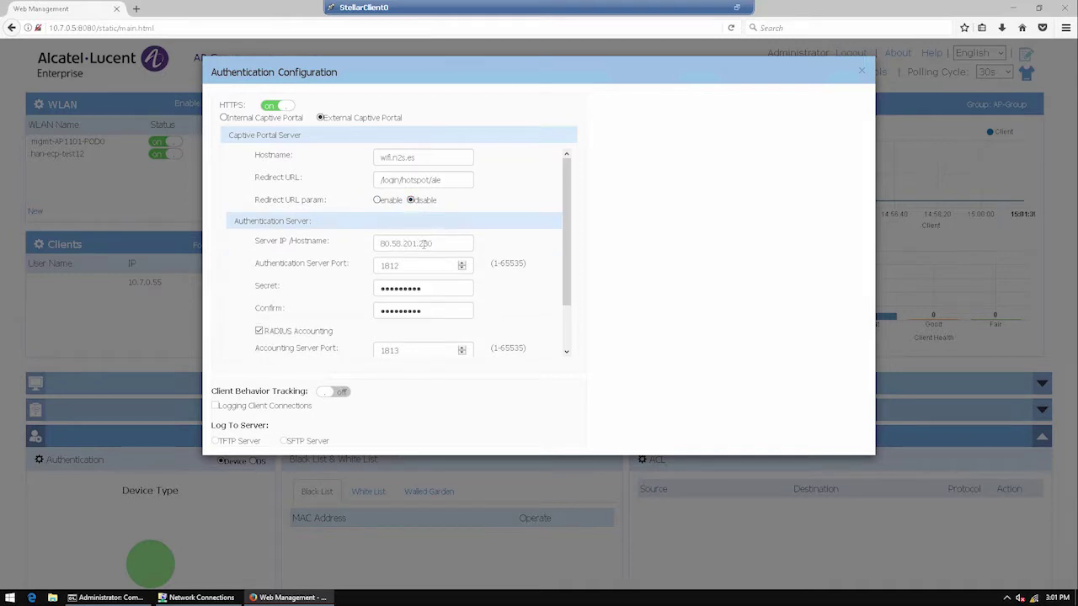
drag(425, 243, 377, 244)
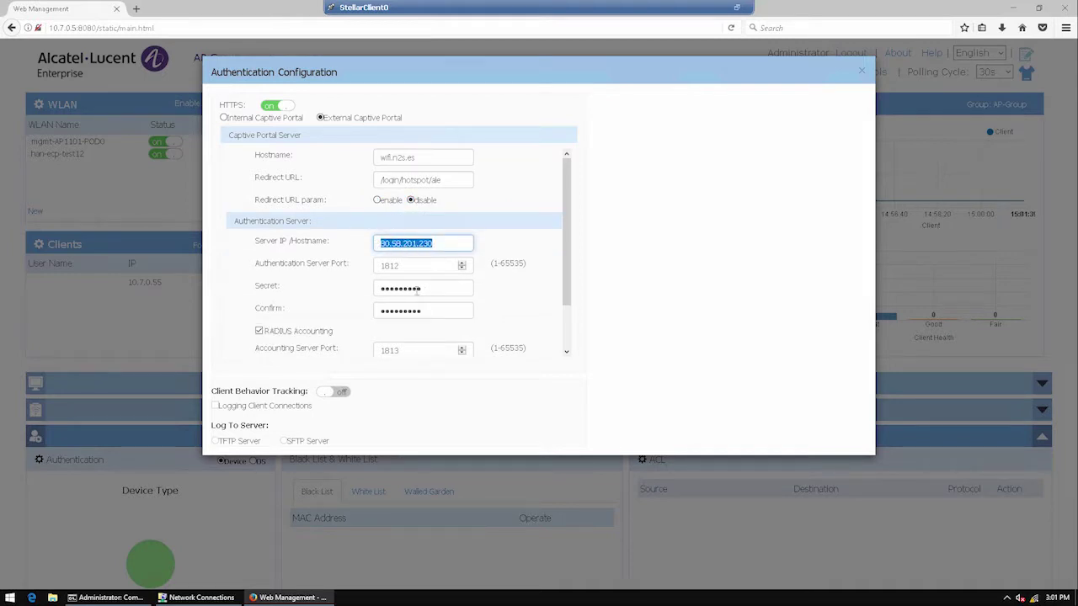
drag(416, 290, 371, 288)
text(•••••)
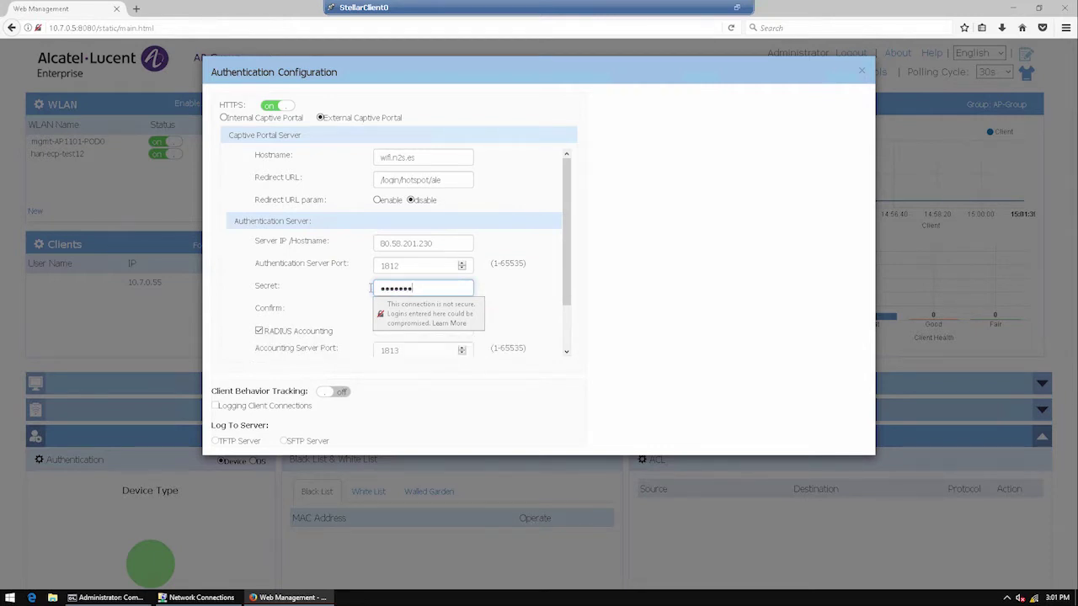
text(••)
click(371, 292)
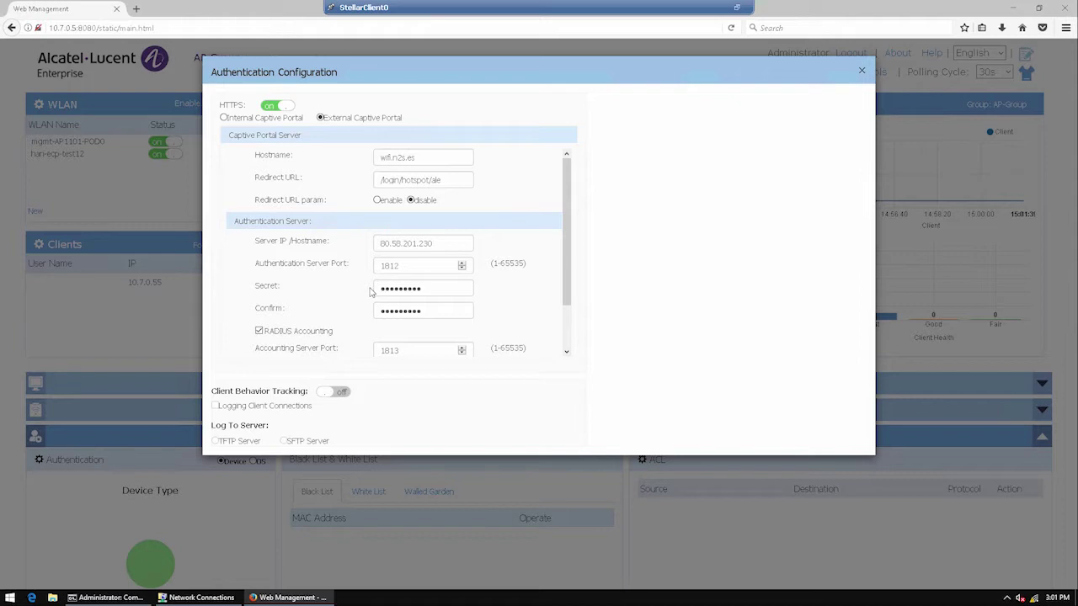
drag(419, 310, 368, 308)
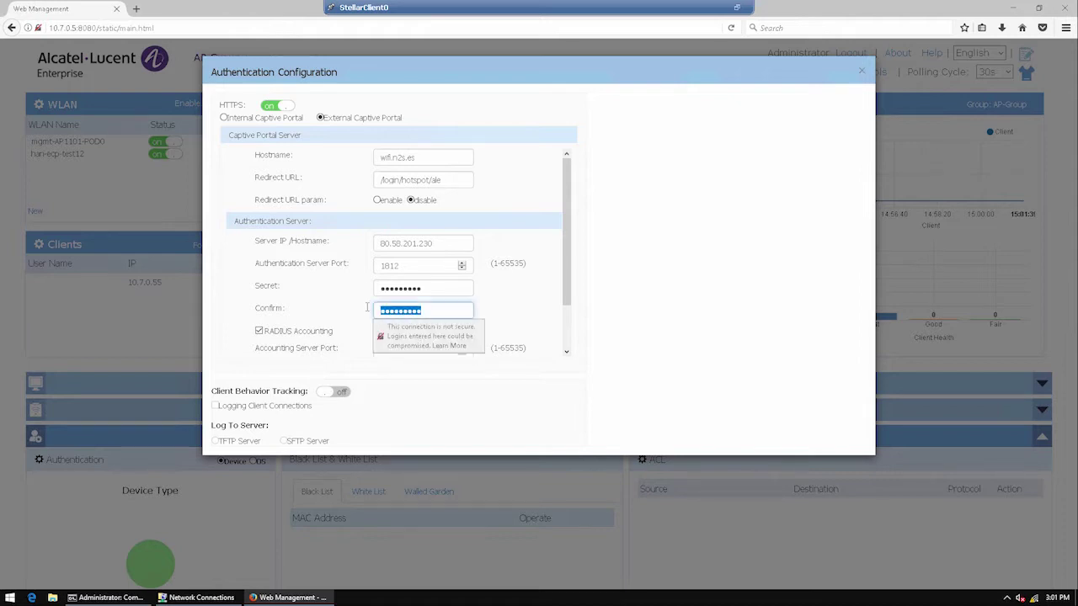
text(•)
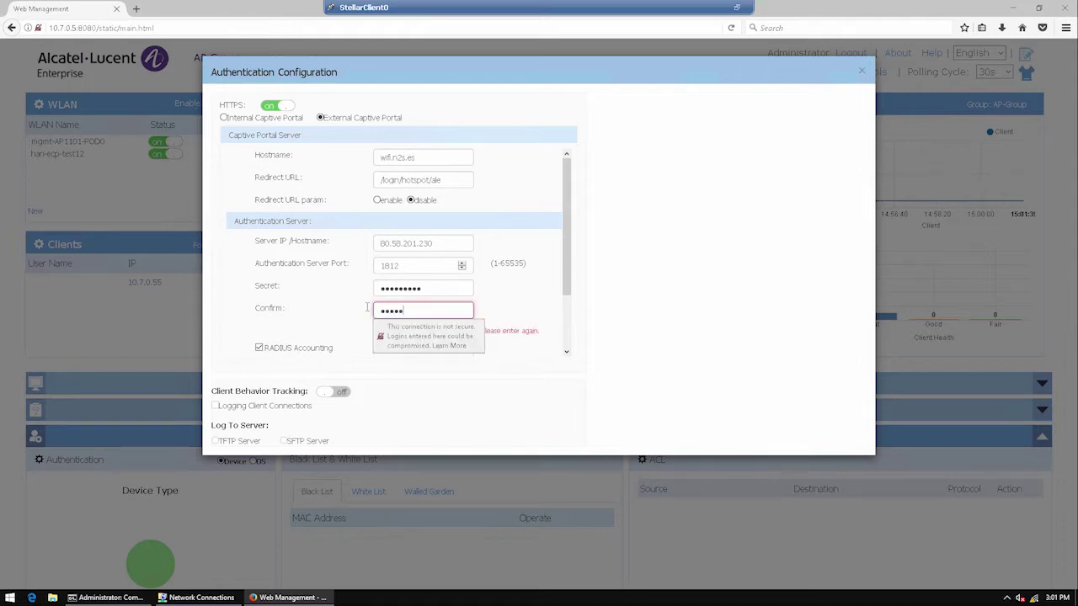
text(••••••••)
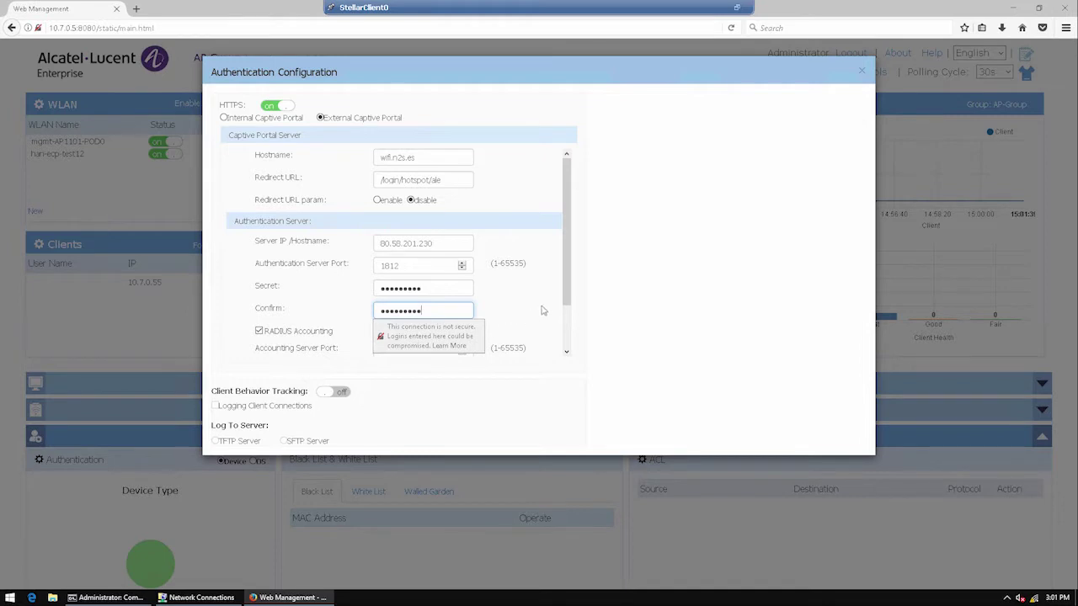
Keep RADIUS accounting on and save the captive portal settings, declining the browser's login prompt
drag(567, 298, 565, 352)
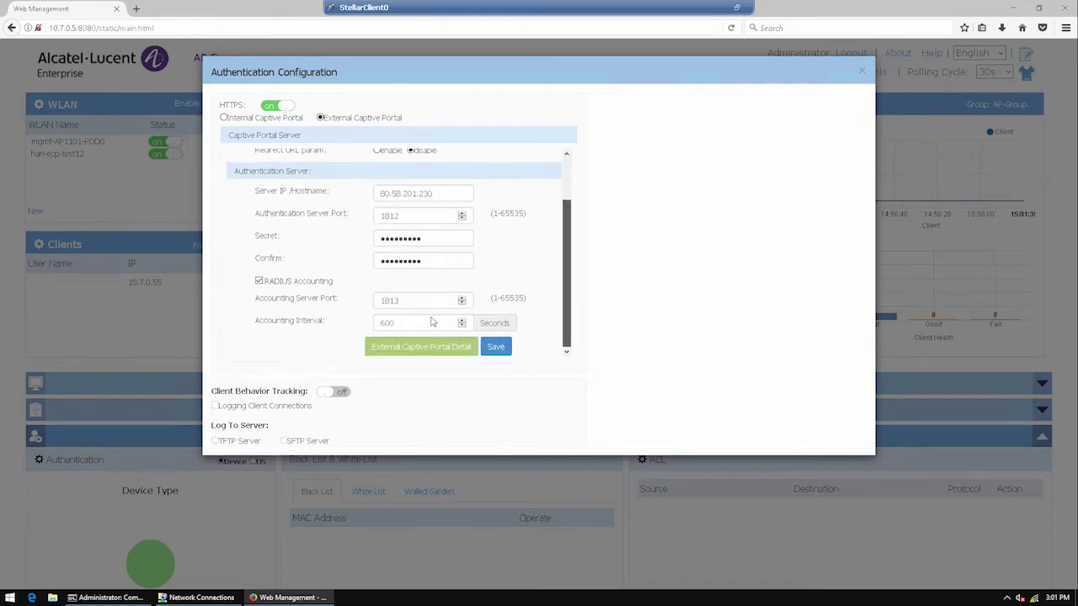
click(259, 285)
click(259, 327)
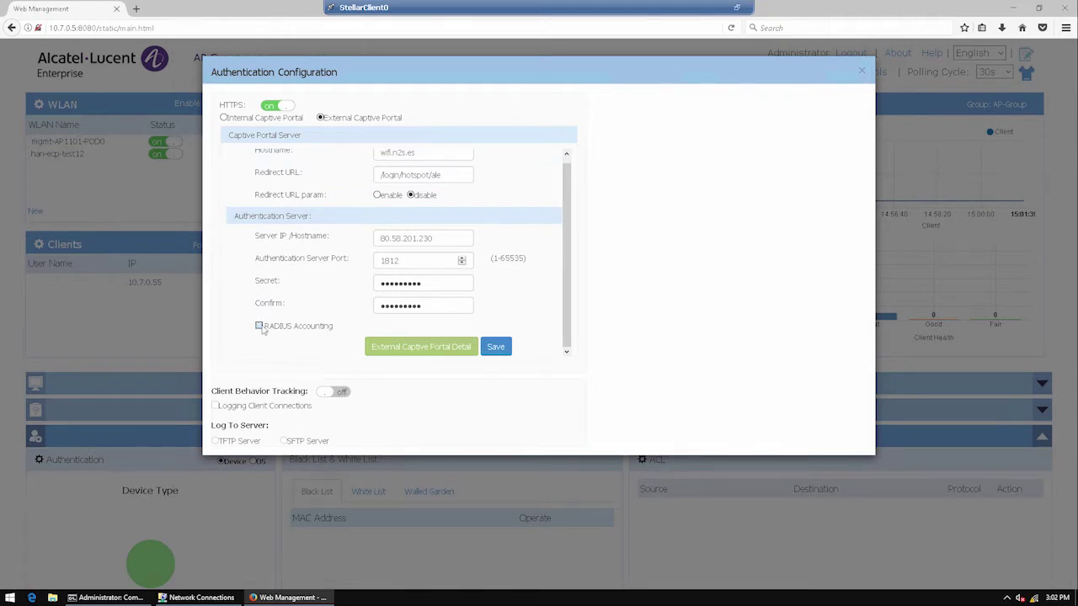
scroll(568, 341, down, 1)
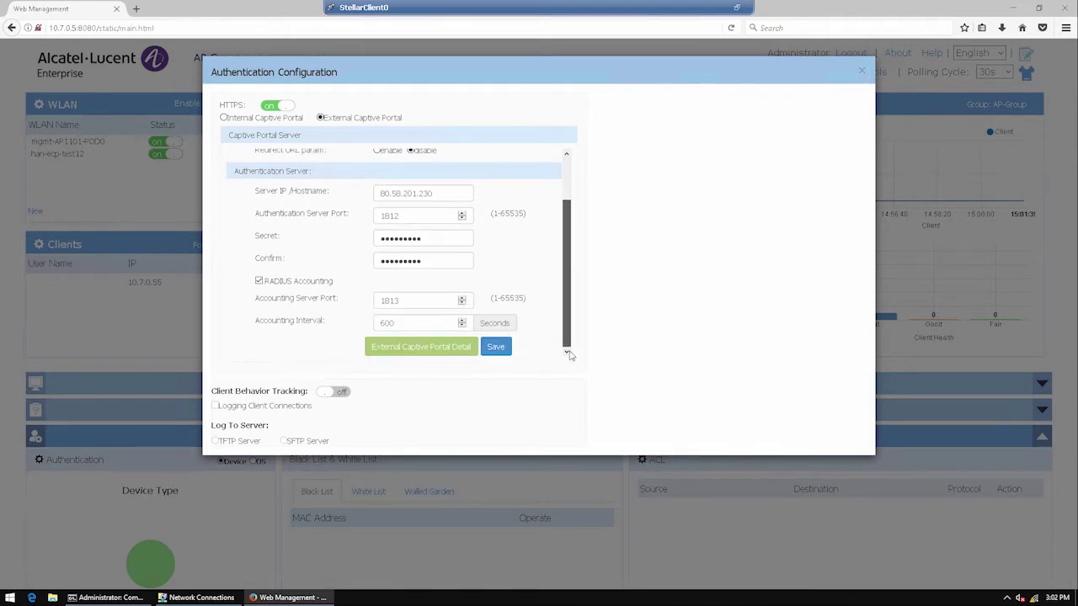
click(496, 348)
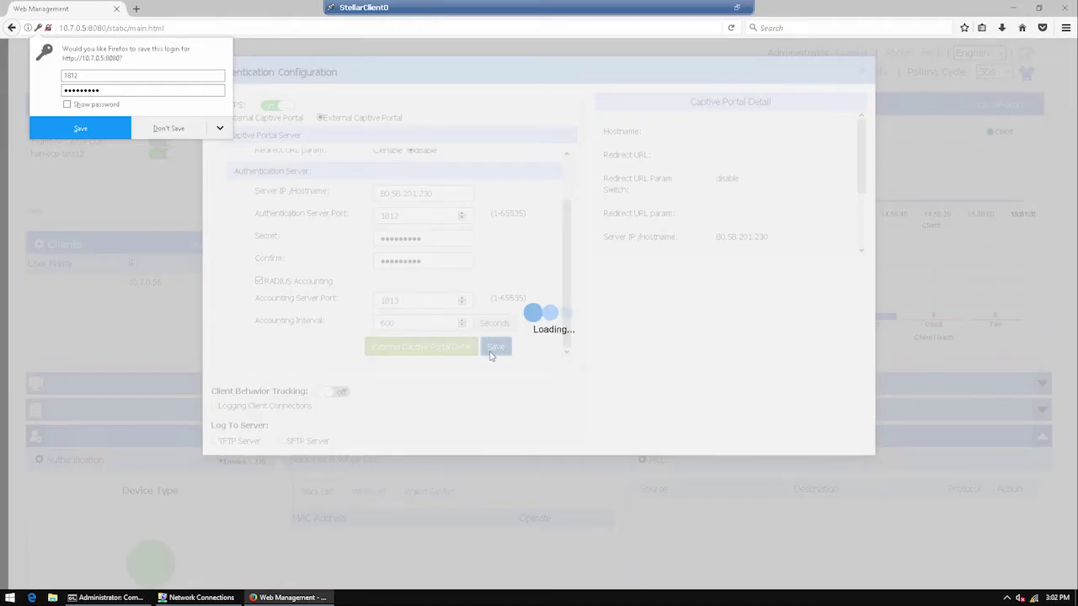
click(167, 130)
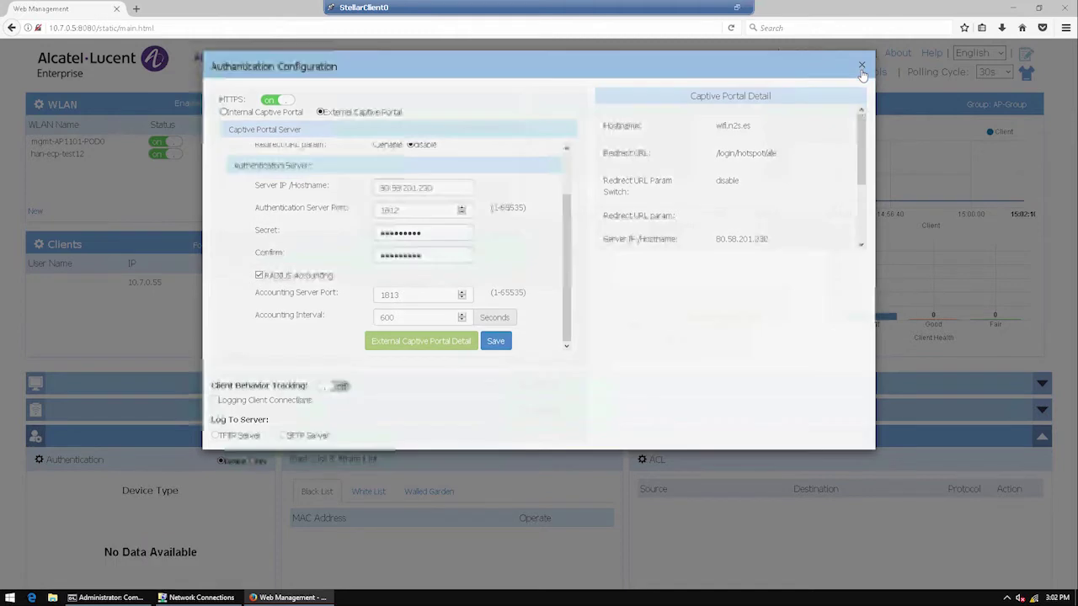
Close Authentication Configuration and begin adding a Domain entry to the Walled Garden list
click(860, 72)
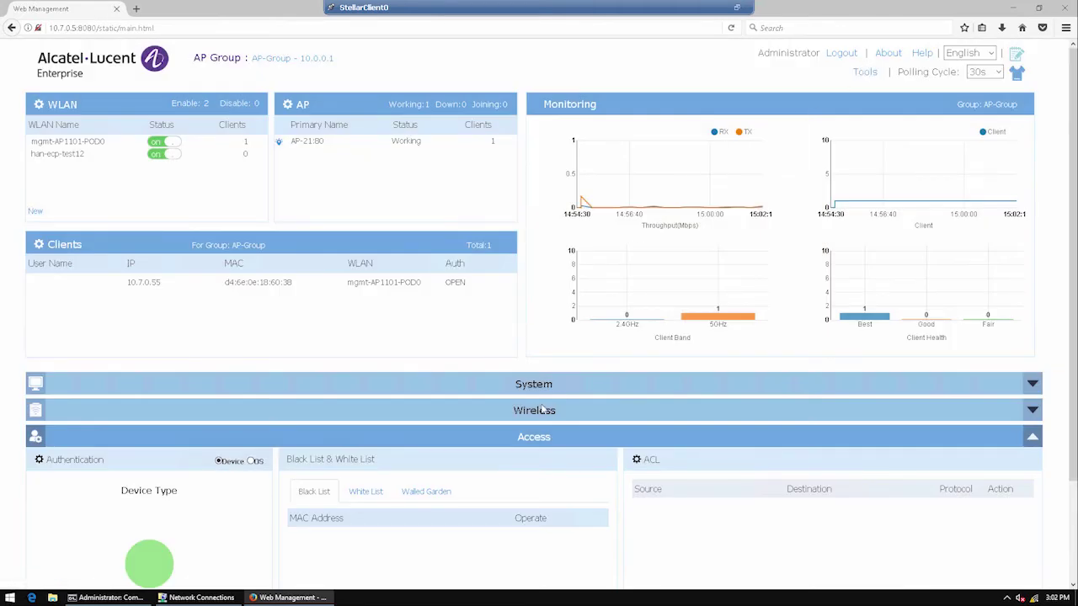
click(426, 495)
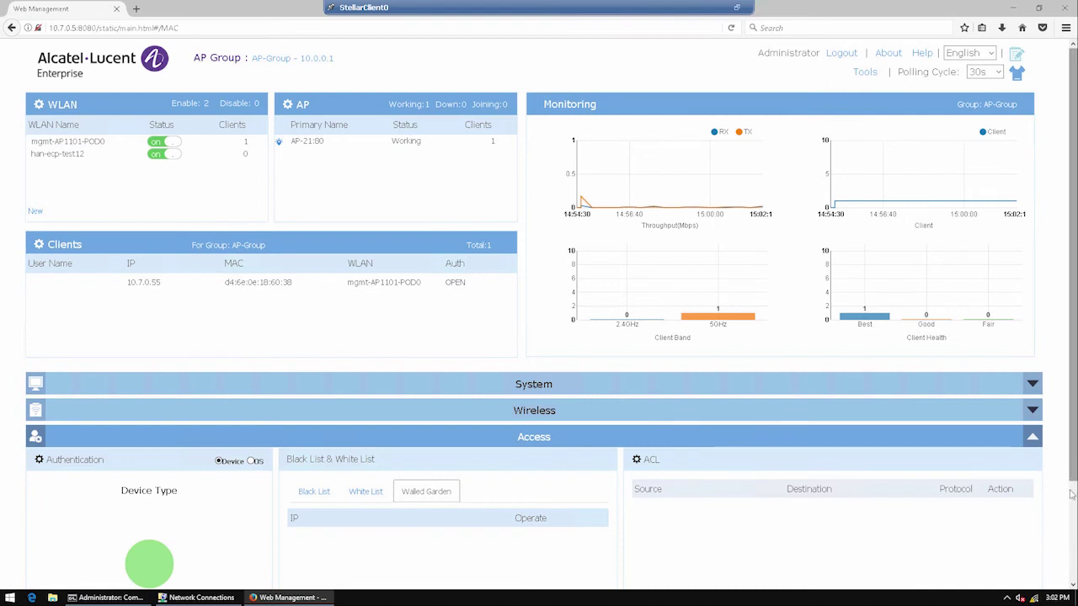
scroll(1072, 495, down, 3)
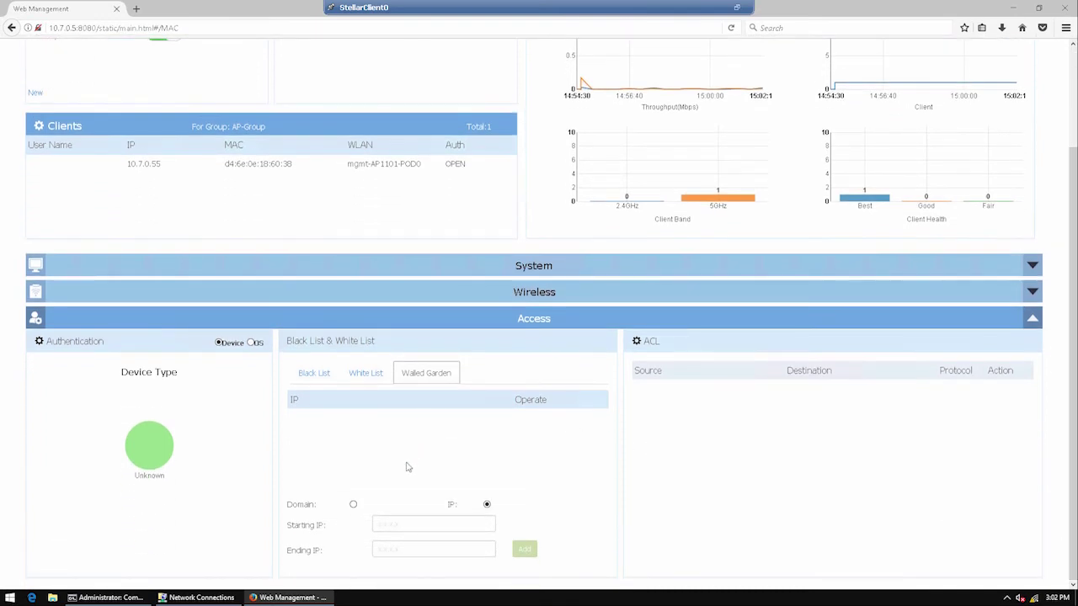
click(353, 504)
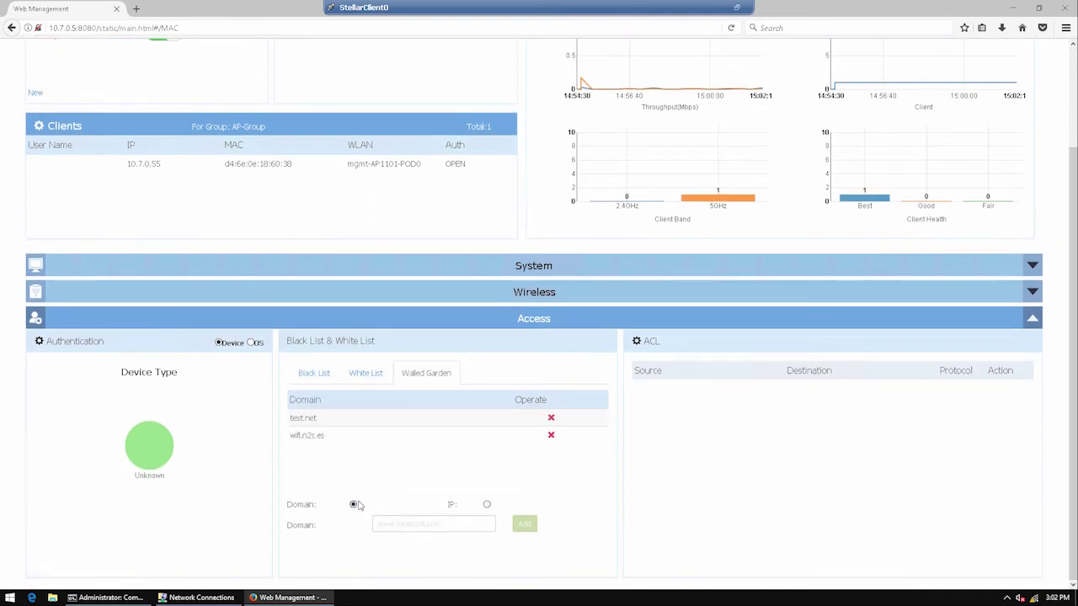
click(393, 522)
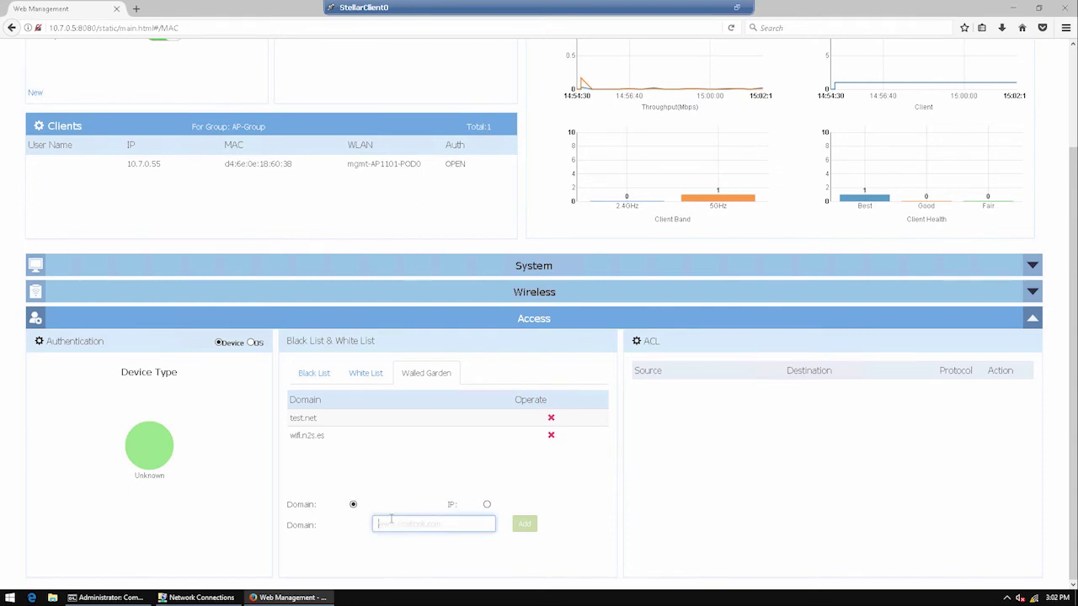
text(wifi.n2s.es)
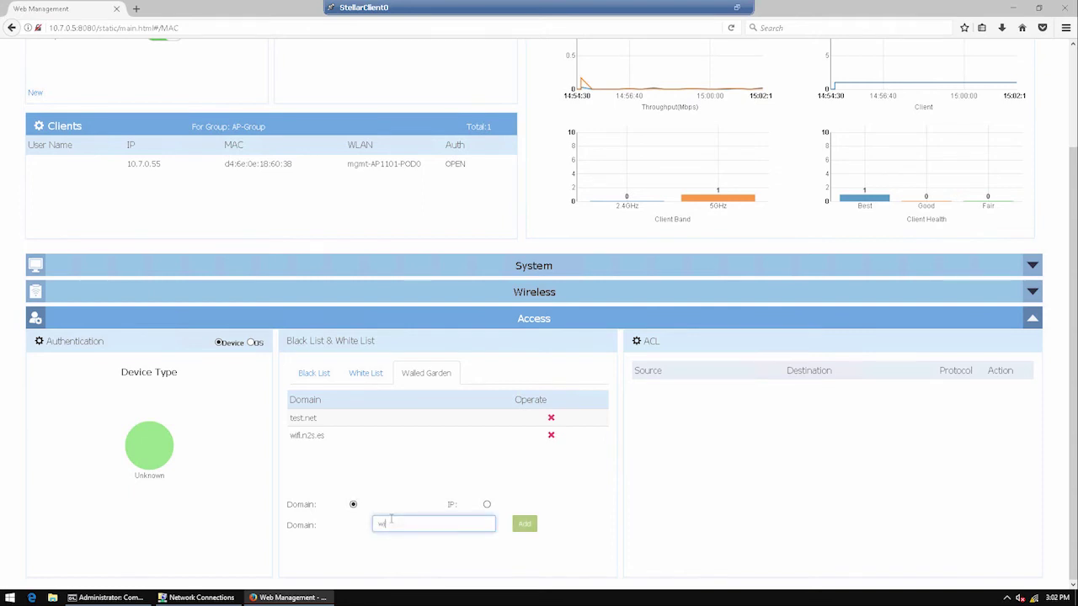